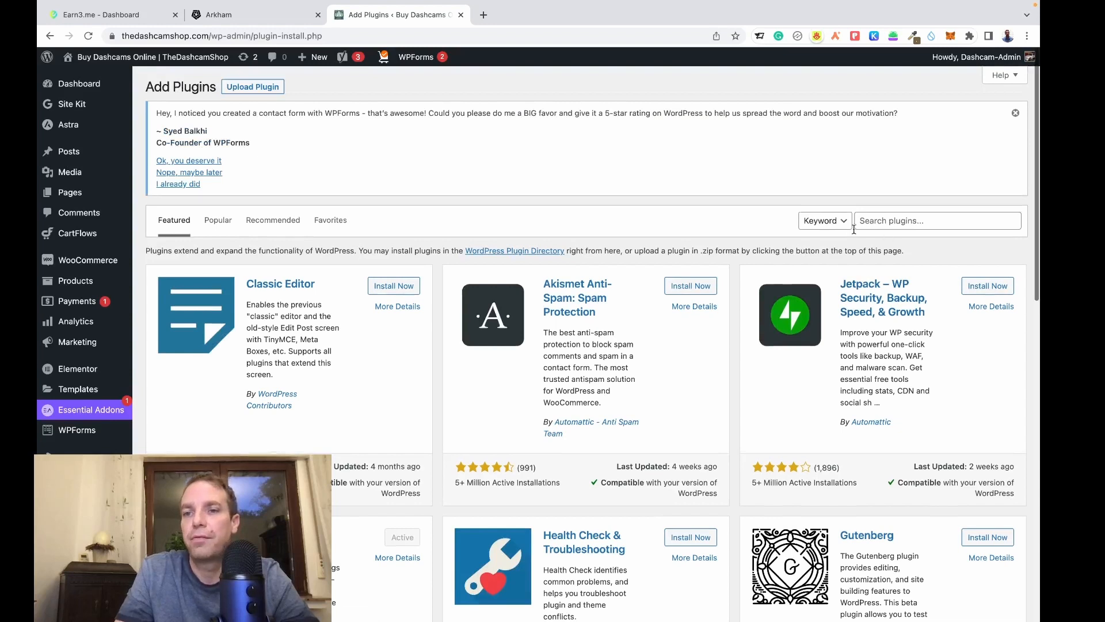
# - Find the UpdraftPlus WordPress Backup Plugin by searching for UpdraftPlus, activate it and dismiss its welcome pop-up
pyautogui.click(883, 222)
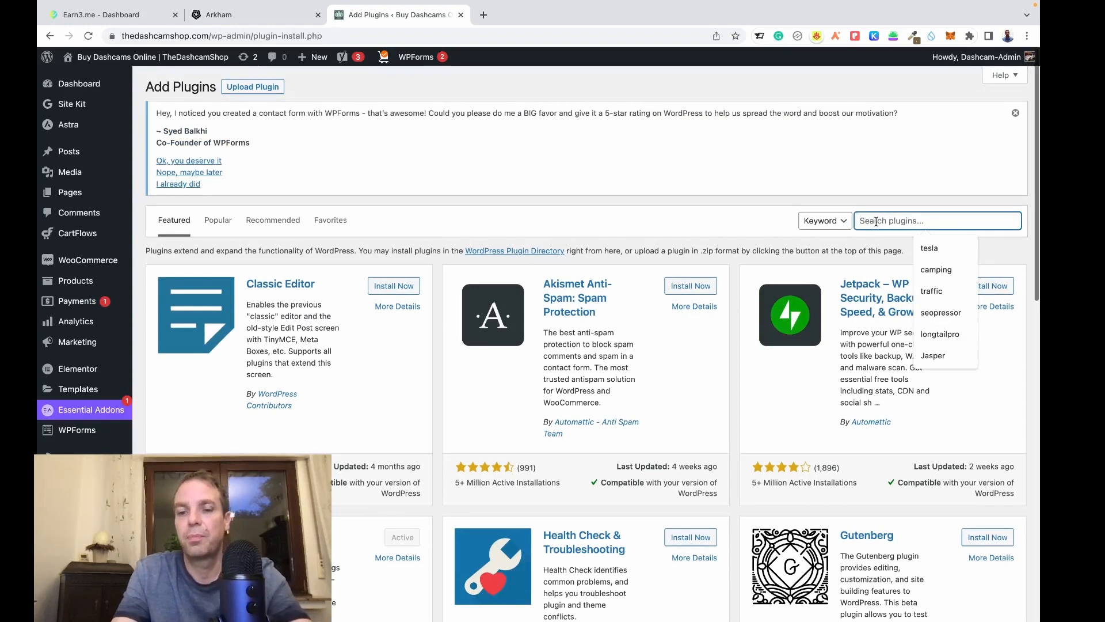
pyautogui.write('Up')
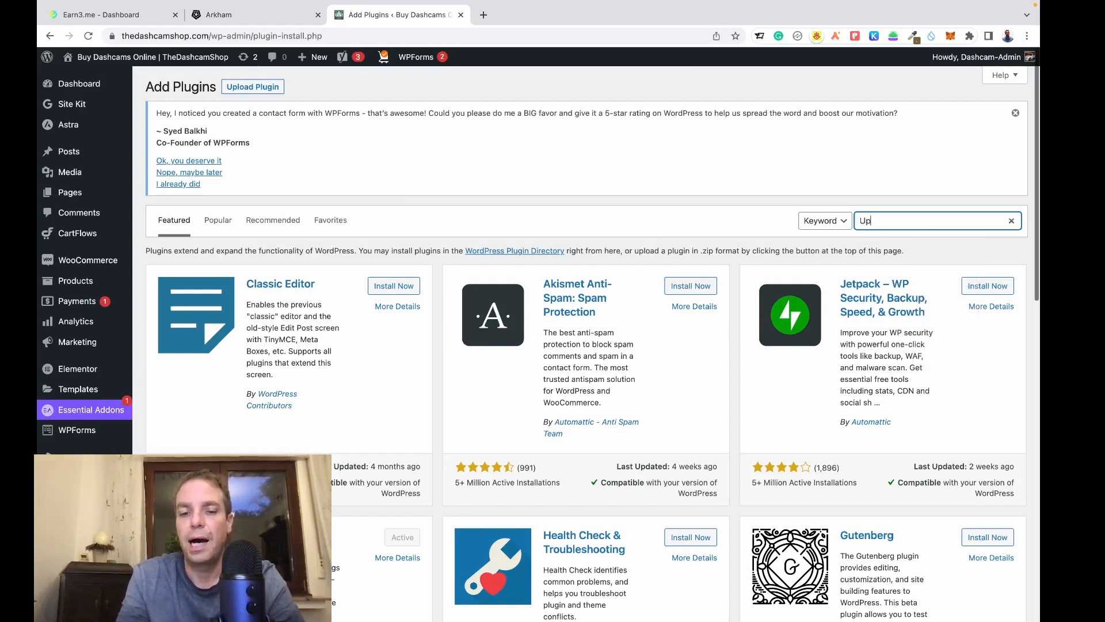
pyautogui.write('draftP')
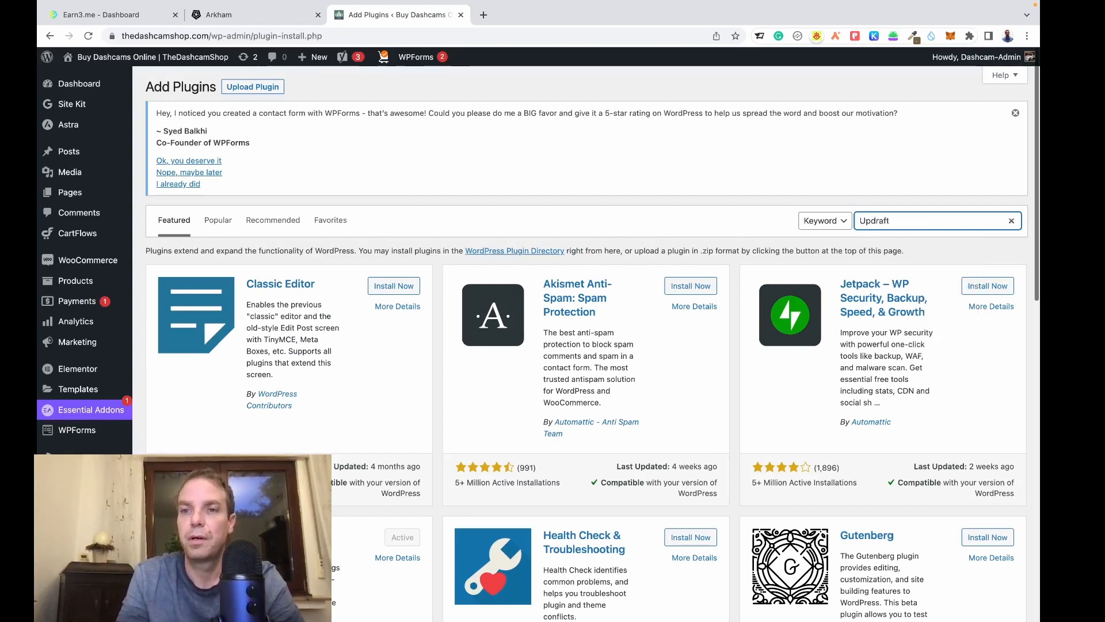
pyautogui.write('lus')
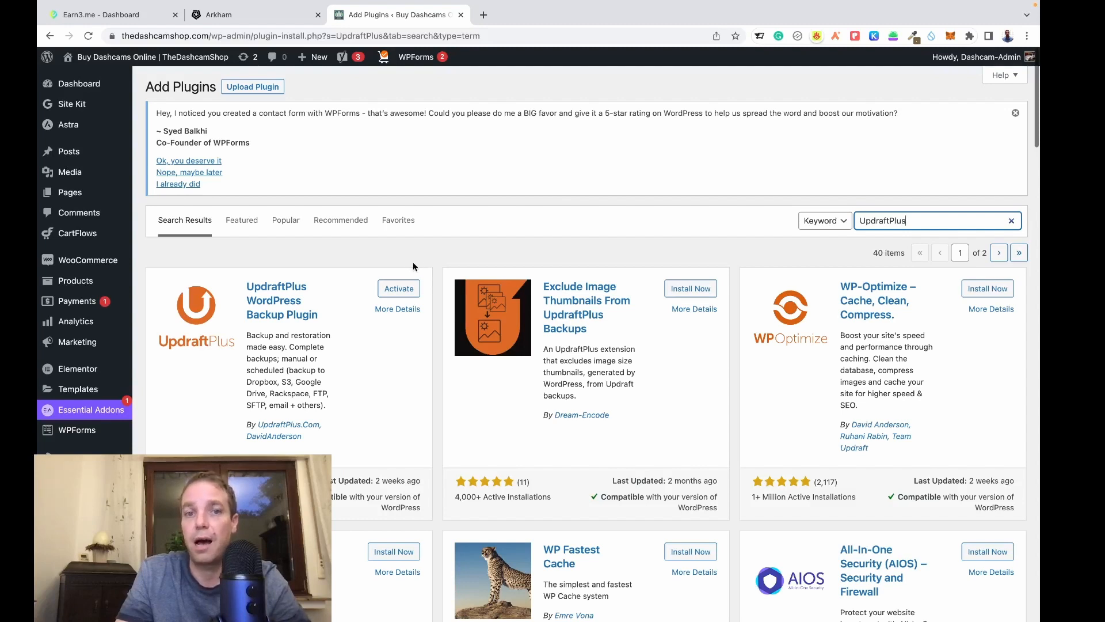
pyautogui.click(401, 293)
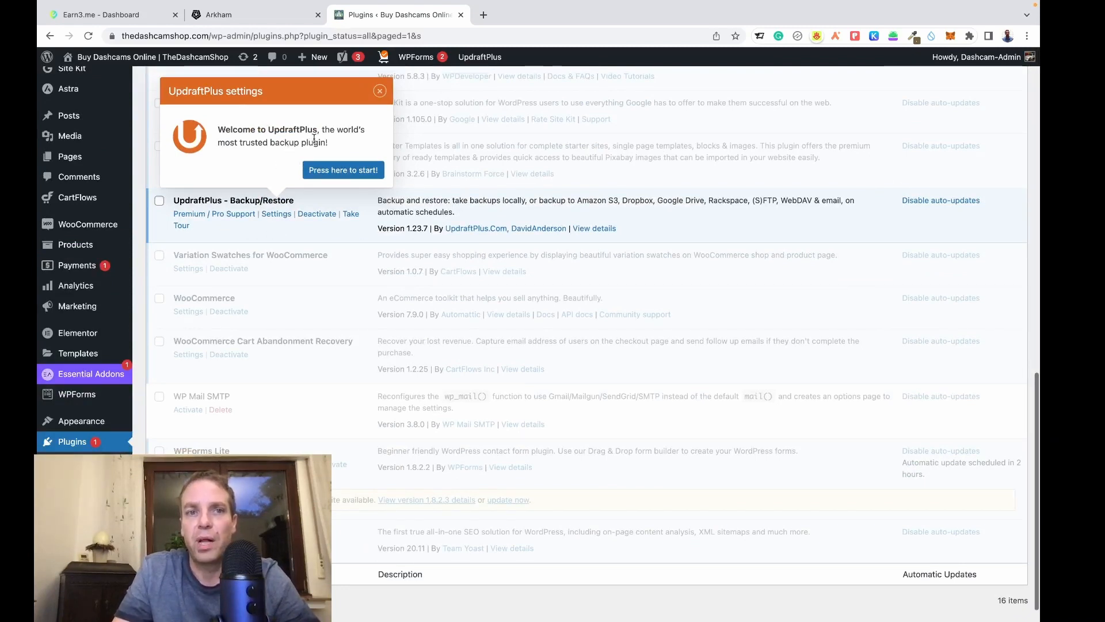
pyautogui.click(380, 92)
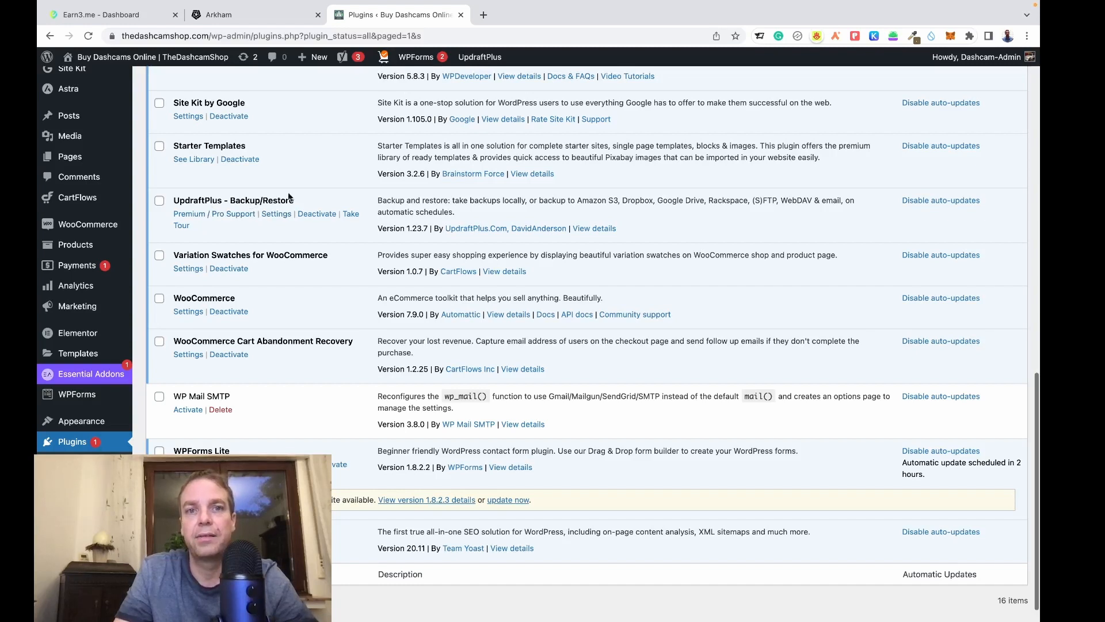
# - In the UpdraftPlus settings, set the files backup schedule to Weekly and the database backup schedule to Daily
pyautogui.moveTo(461, 69)
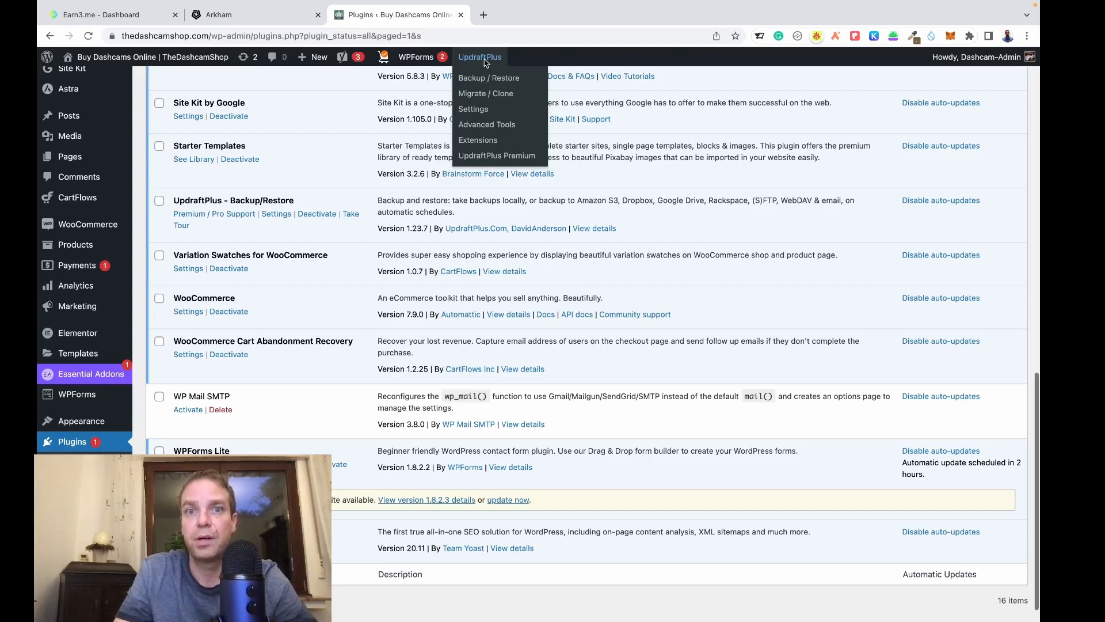
pyautogui.click(478, 111)
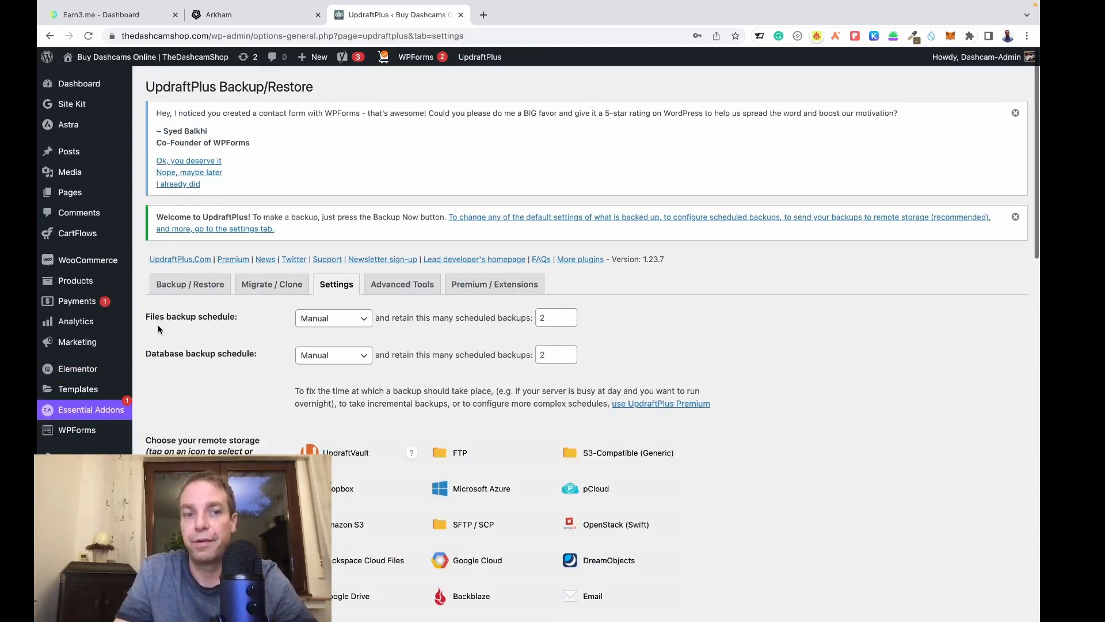
pyautogui.click(363, 321)
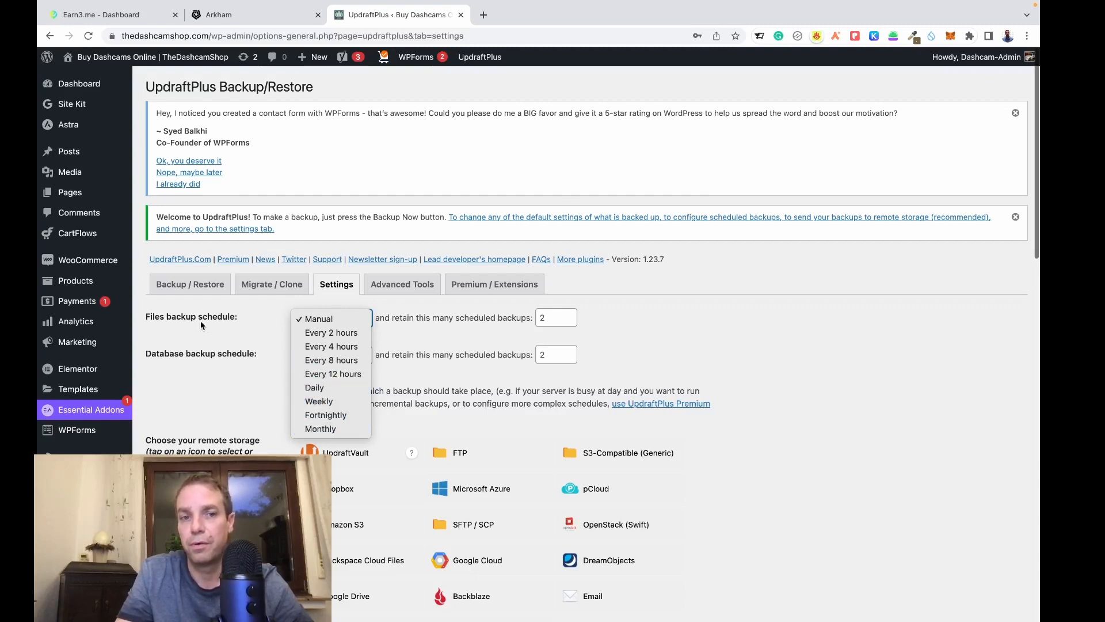
pyautogui.click(331, 403)
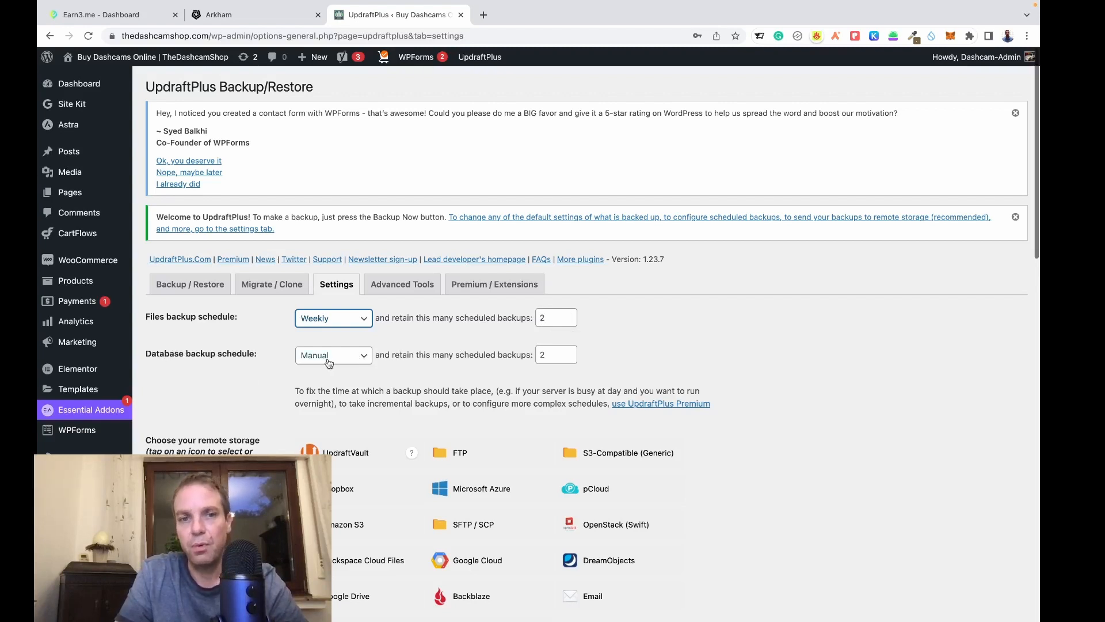
pyautogui.click(358, 361)
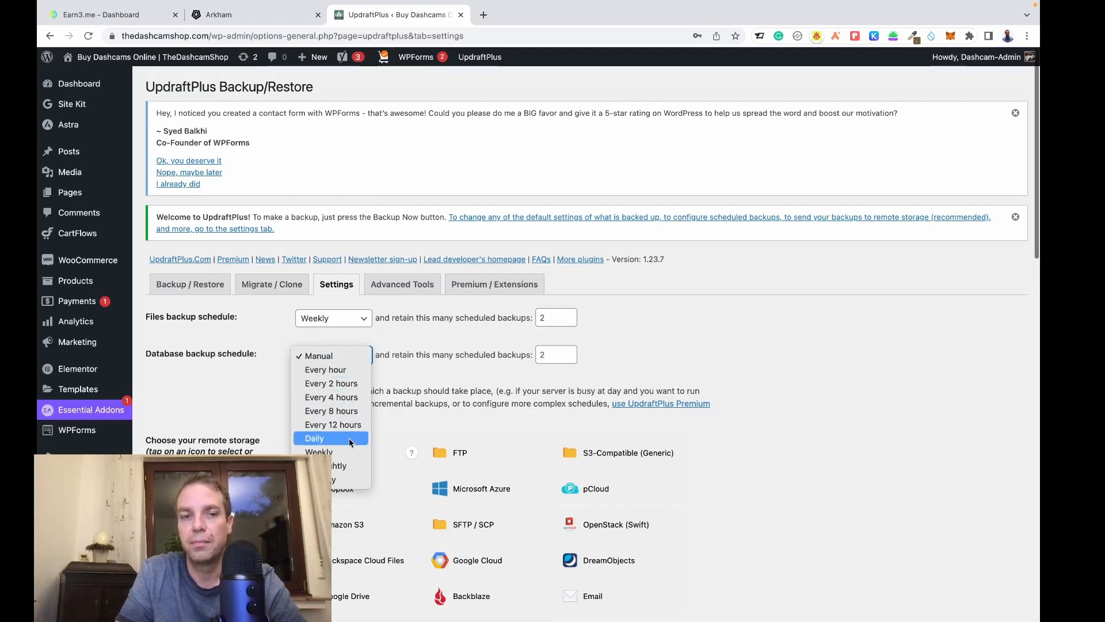
pyautogui.click(336, 441)
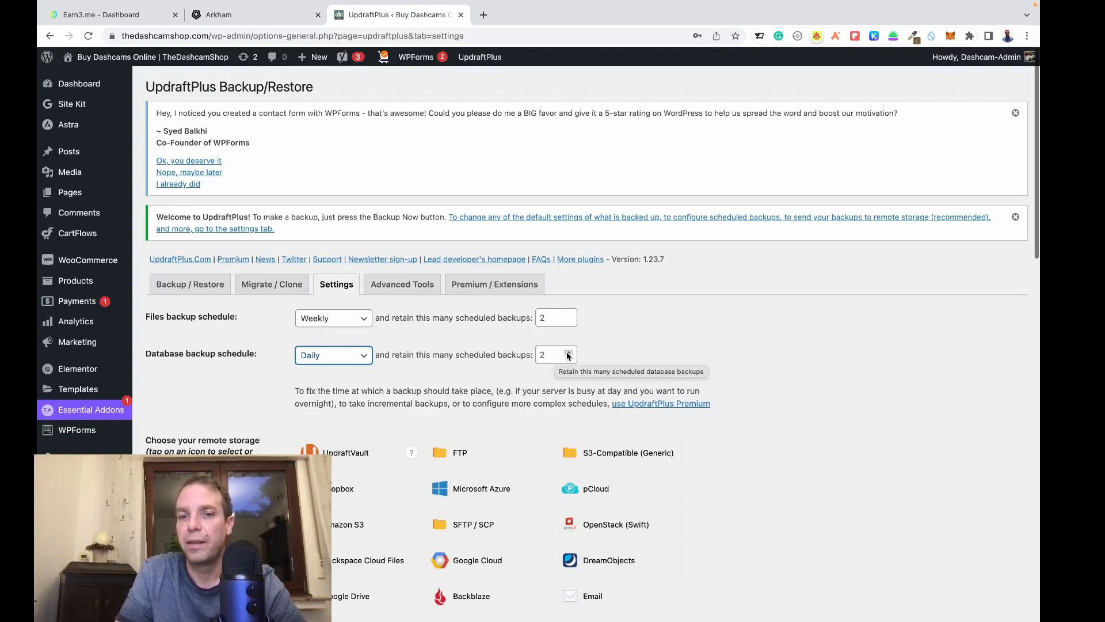
# - Set the number of scheduled database backups to retain to 10 and save the UpdraftPlus settings
pyautogui.click(554, 353)
pyautogui.press('BackSpace')
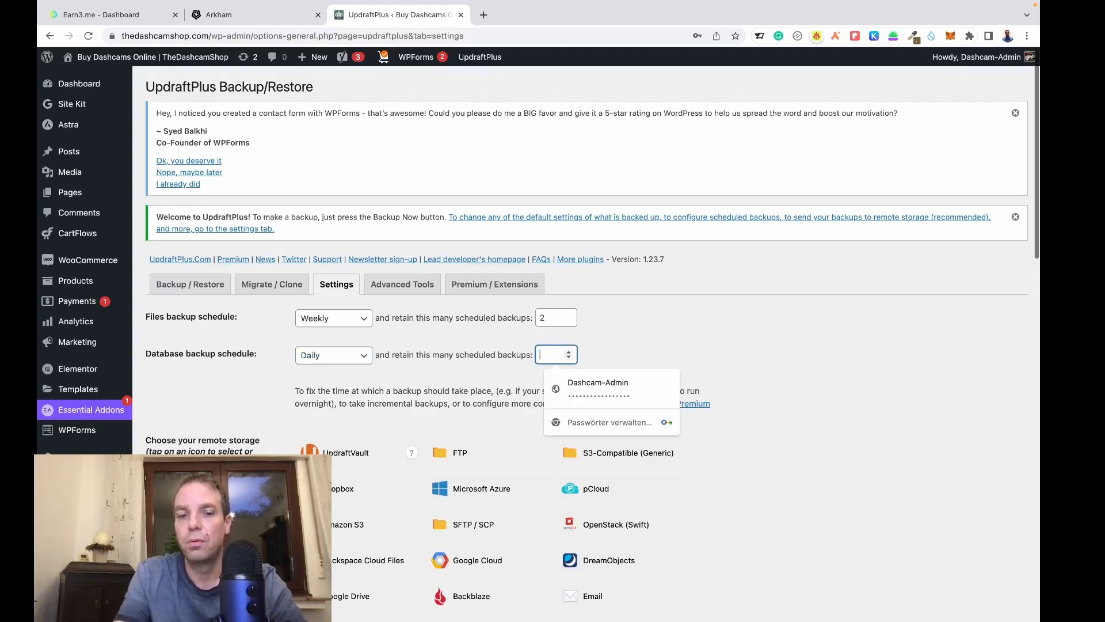
pyautogui.write('10')
pyautogui.click(629, 377)
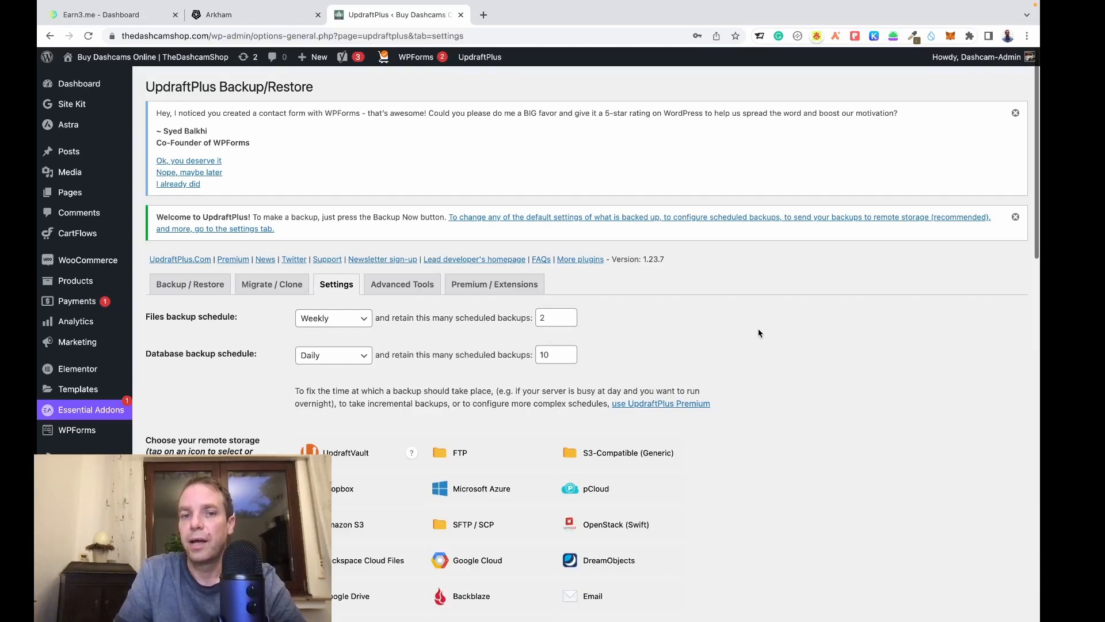
pyautogui.scroll(-10, 758, 332)
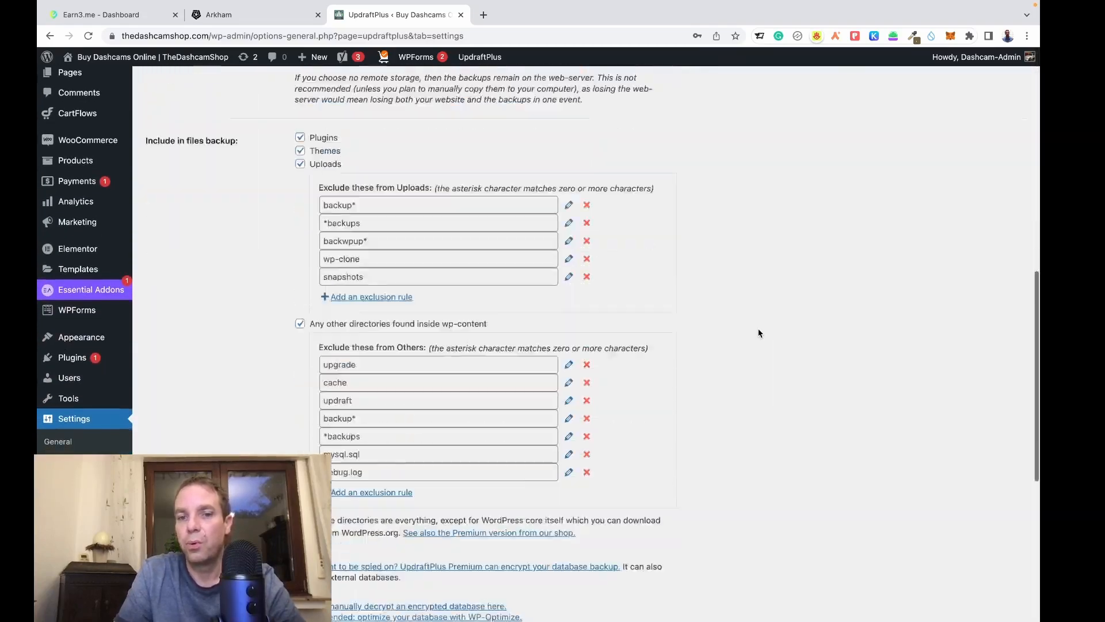
pyautogui.scroll(-7, 758, 332)
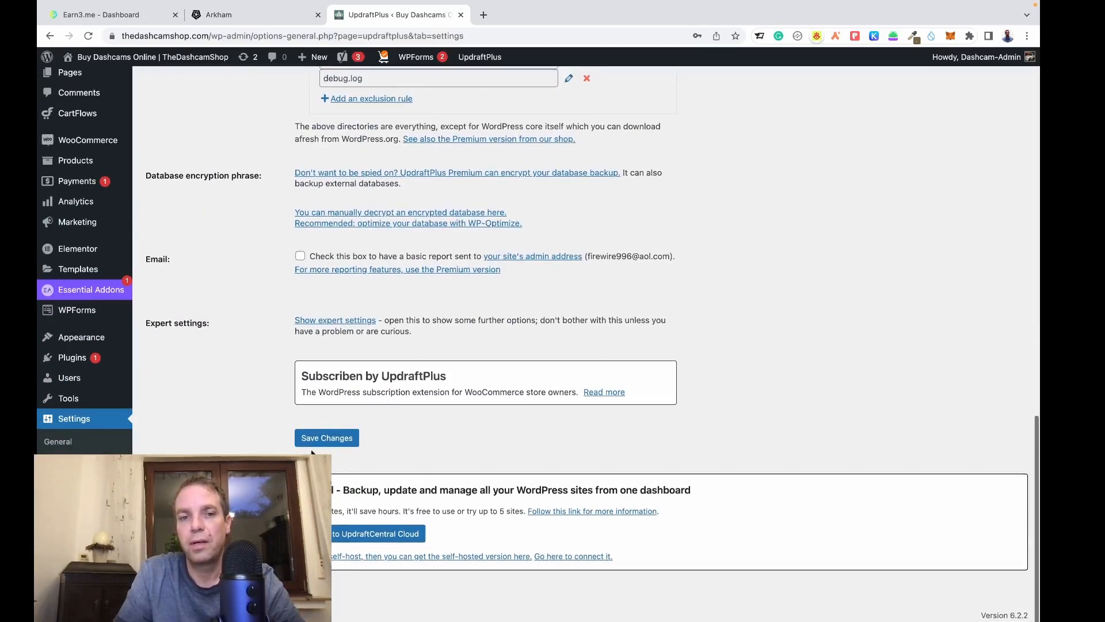
pyautogui.click(323, 445)
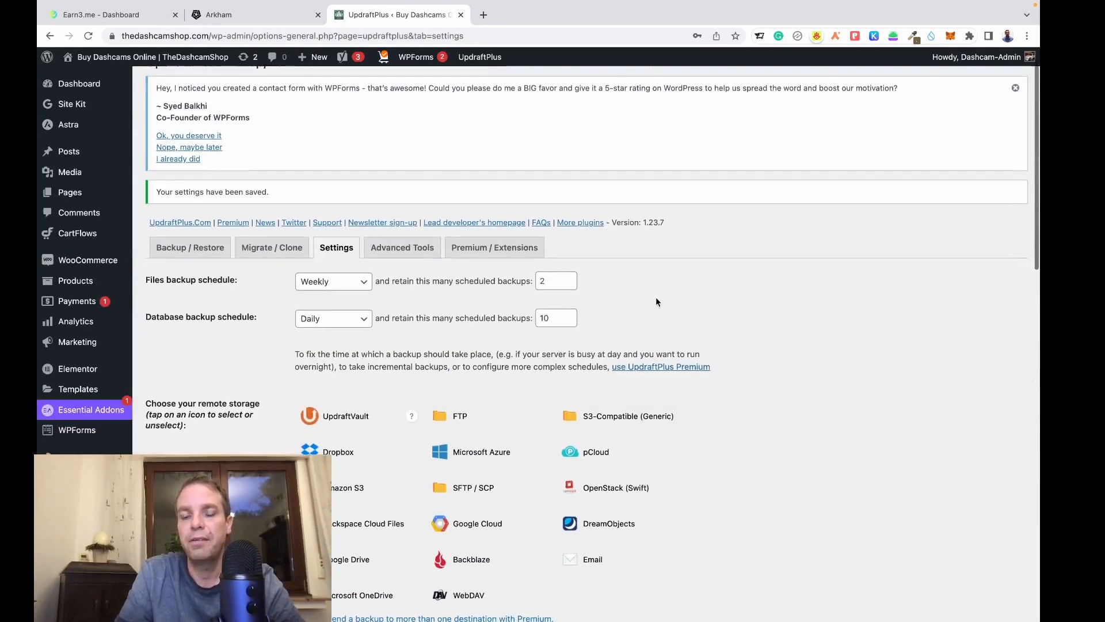
# - Review the remote storage choices, the files backup inclusions and the exclusion rules in the UpdraftPlus settings
pyautogui.scroll(-3, 655, 297)
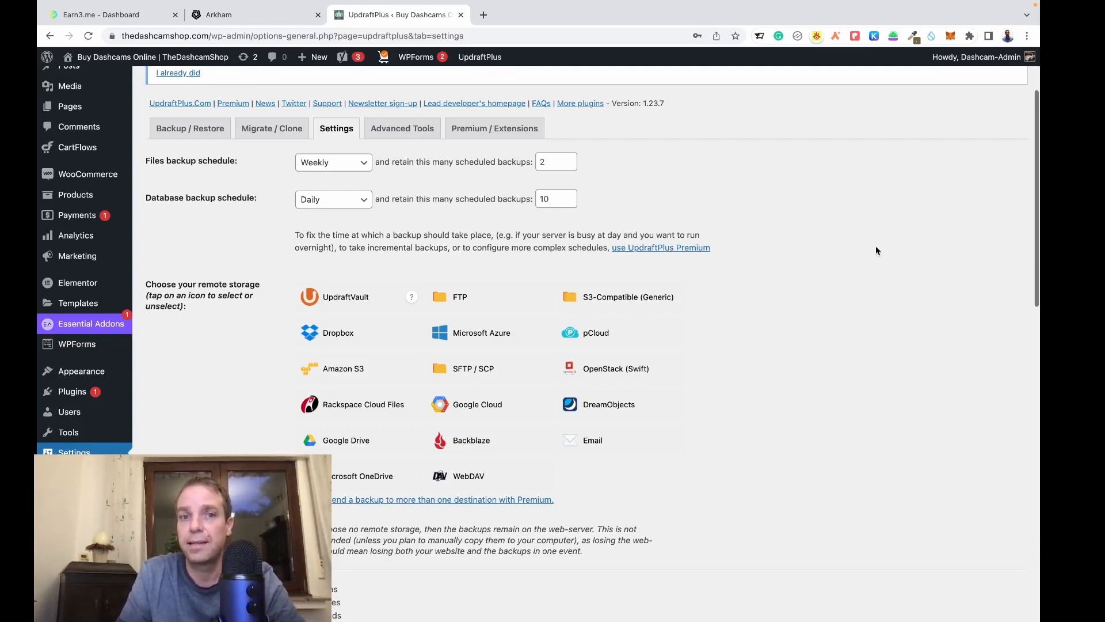
pyautogui.scroll(-9, 847, 274)
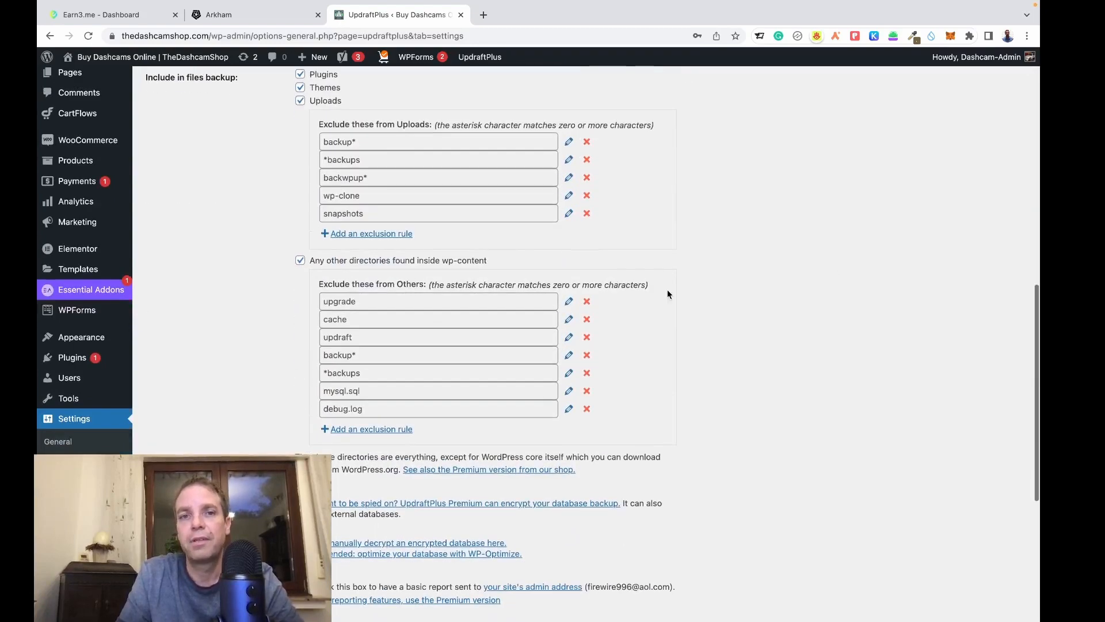
pyautogui.scroll(-6, 730, 270)
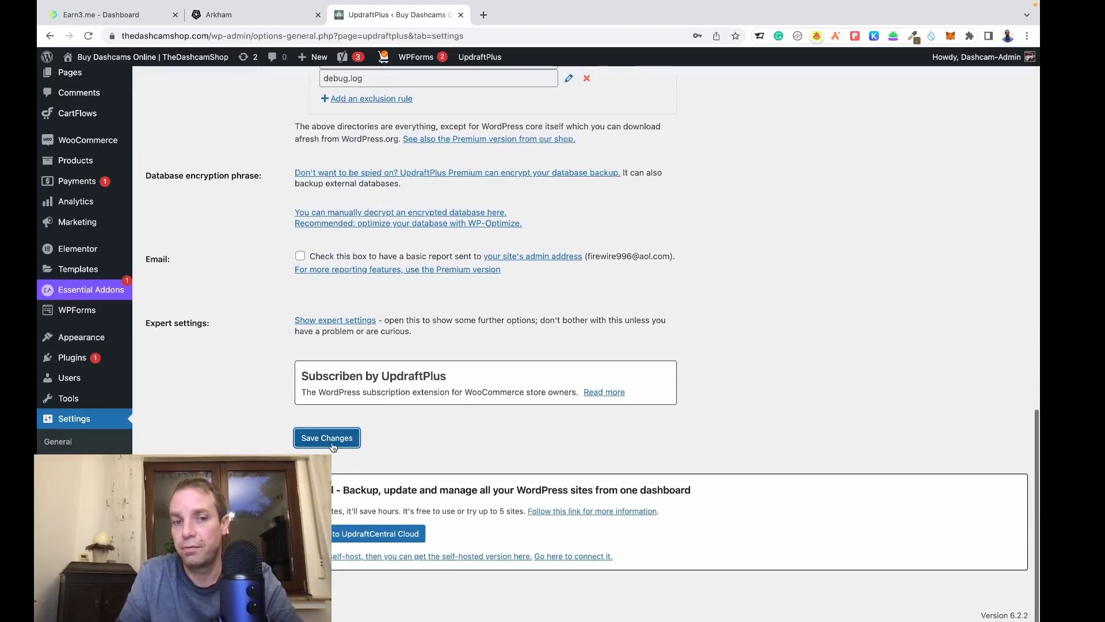
pyautogui.scroll(7, 745, 455)
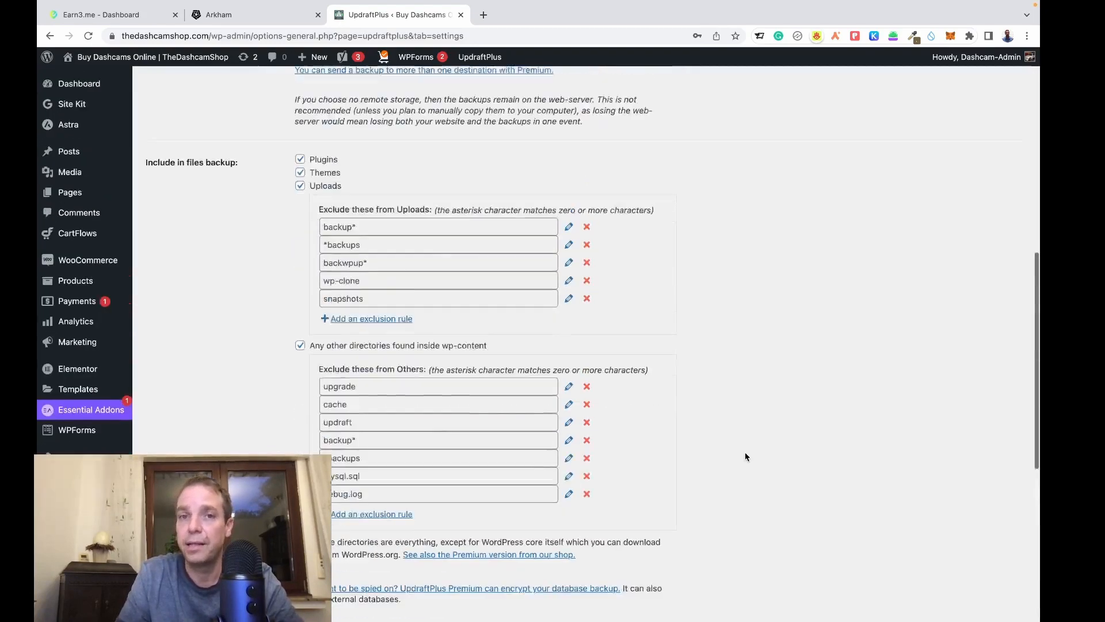
pyautogui.scroll(8, 745, 457)
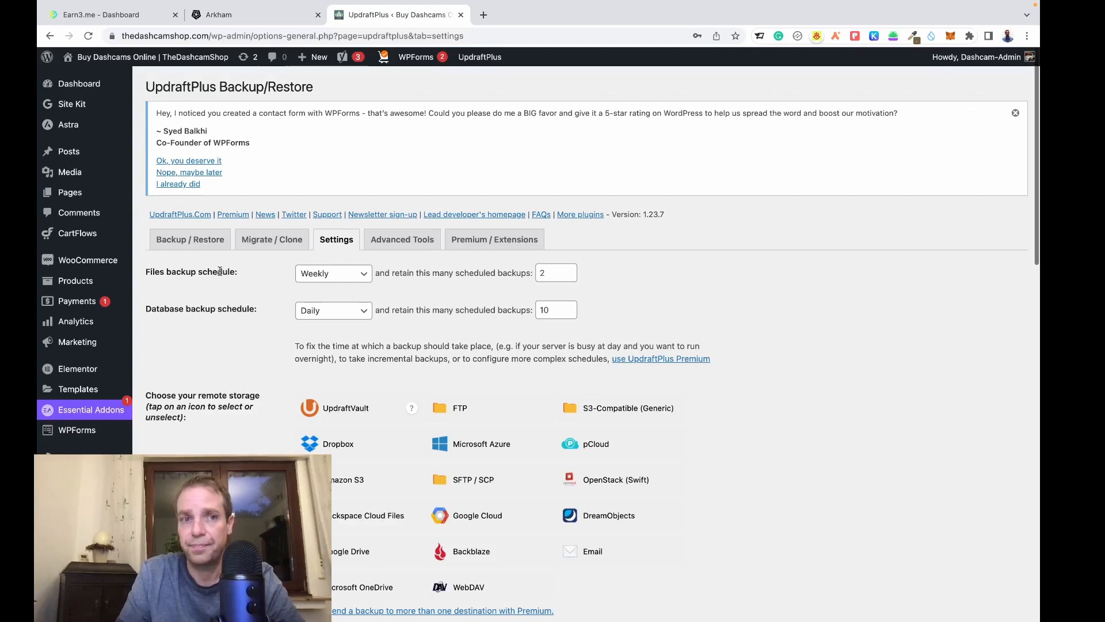
# - Examine the next scheduled backups, the last log message and the existing backups on the Backup / Restore page
pyautogui.click(198, 247)
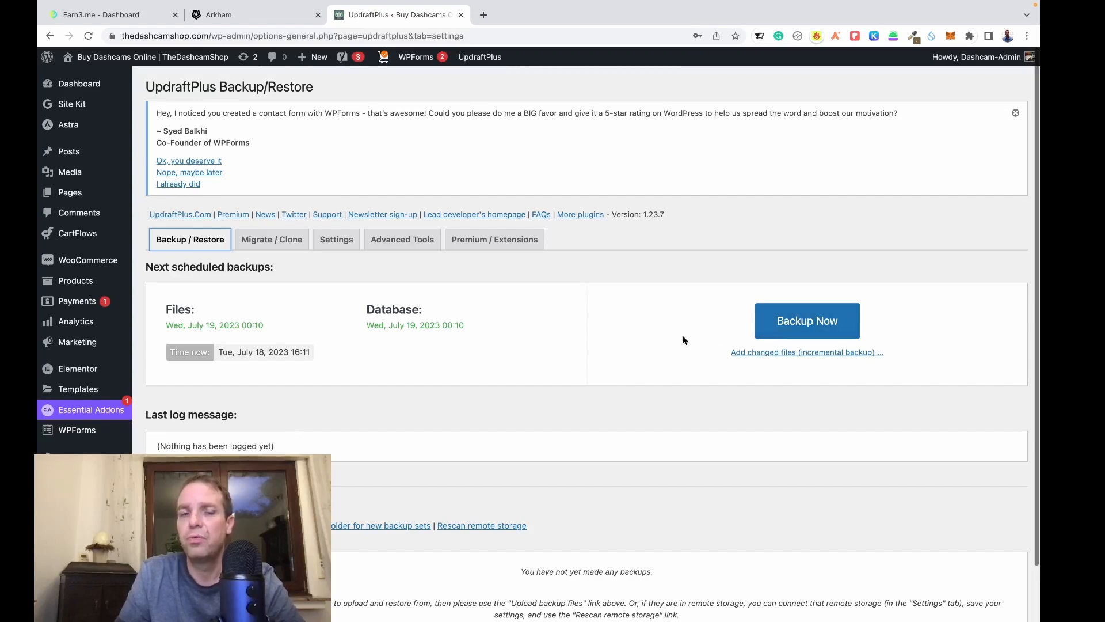
pyautogui.scroll(-3, 683, 336)
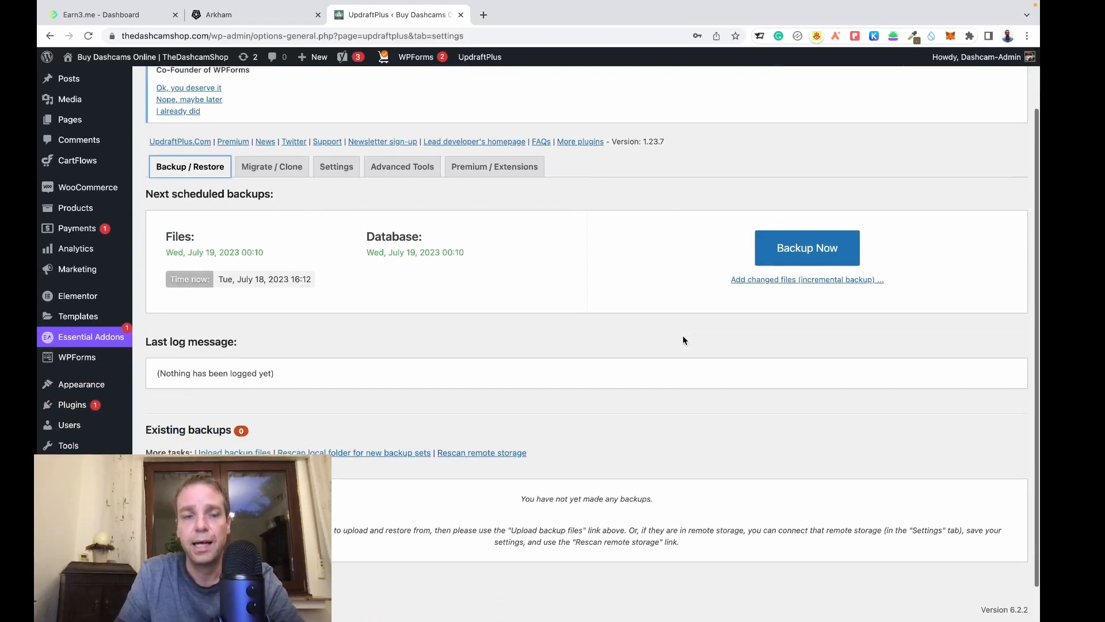
pyautogui.scroll(-2, 517, 343)
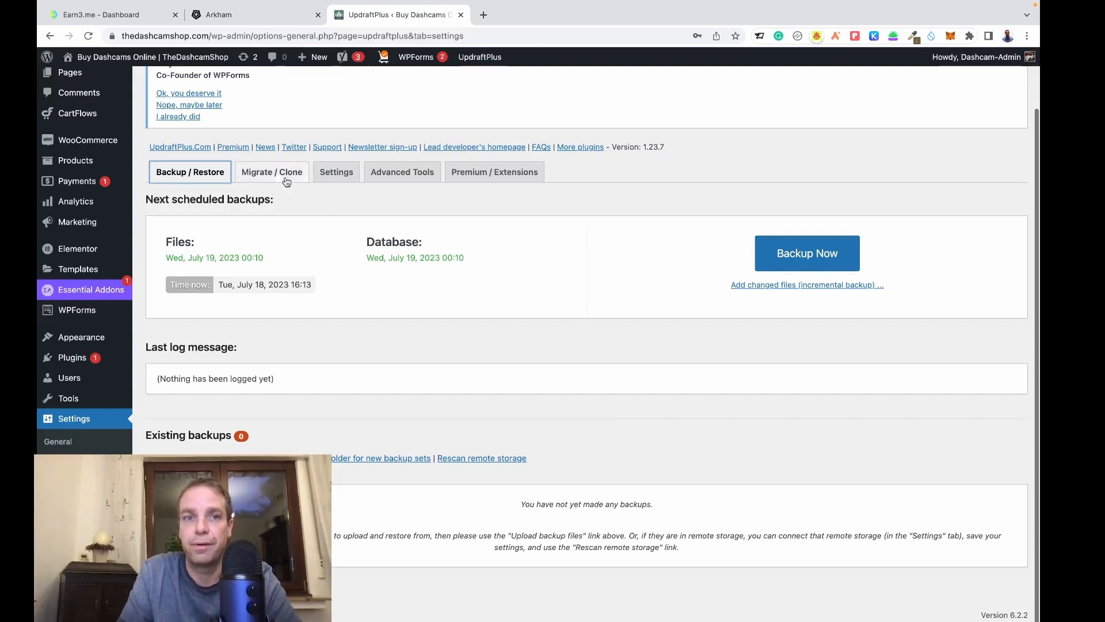
# - Look over the Migrate / Clone options and the site information under Advanced Tools
pyautogui.click(336, 175)
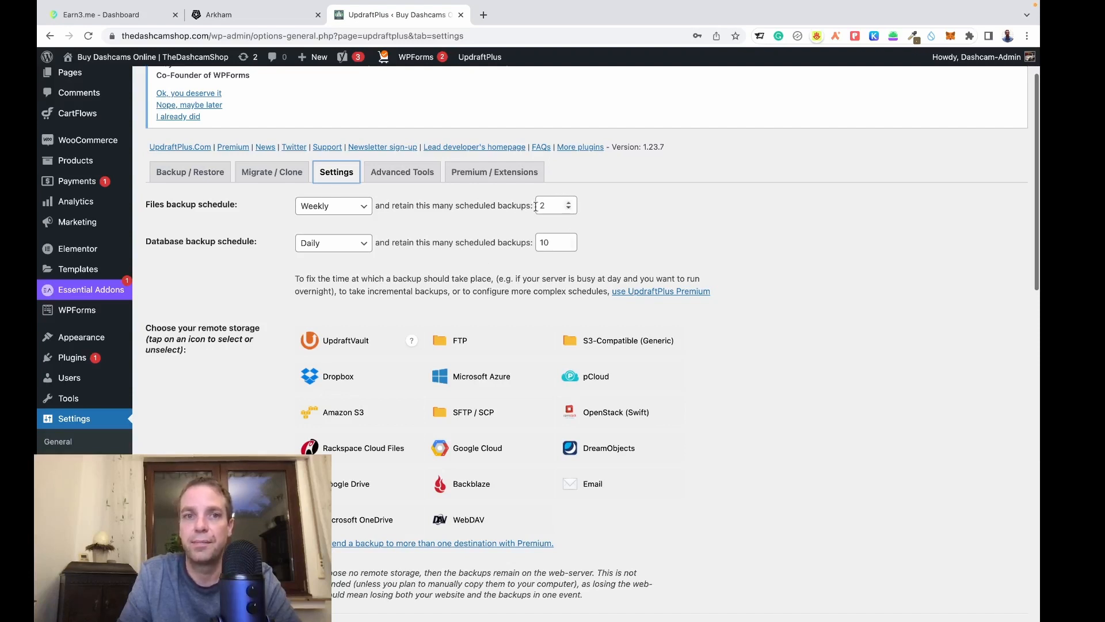
pyautogui.click(261, 177)
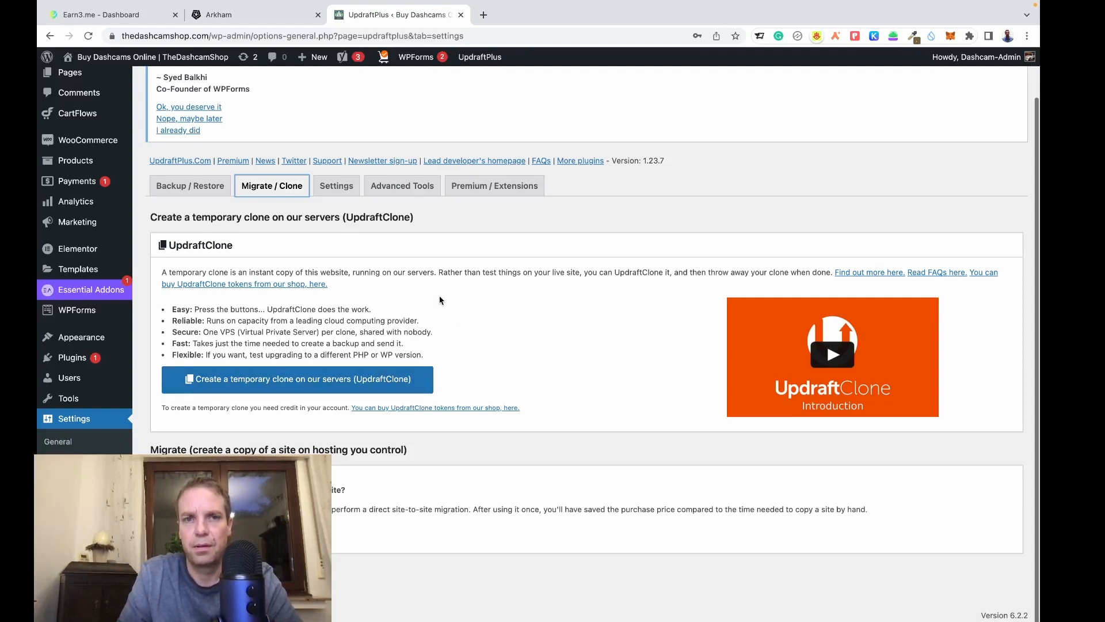
pyautogui.click(405, 190)
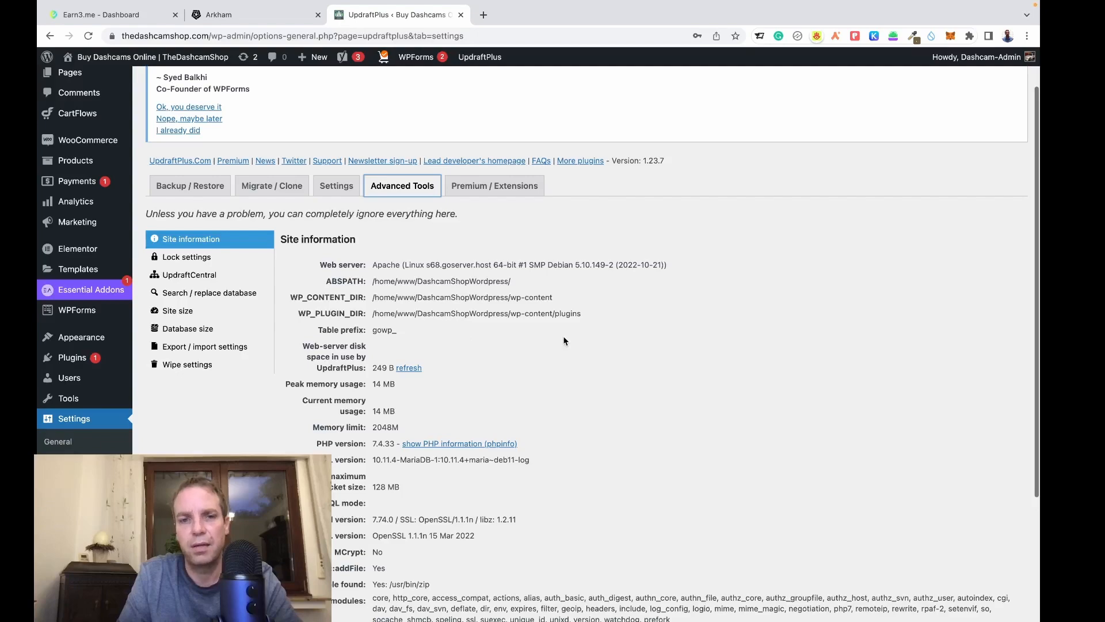
pyautogui.scroll(-3, 564, 341)
pyautogui.scroll(4, 563, 341)
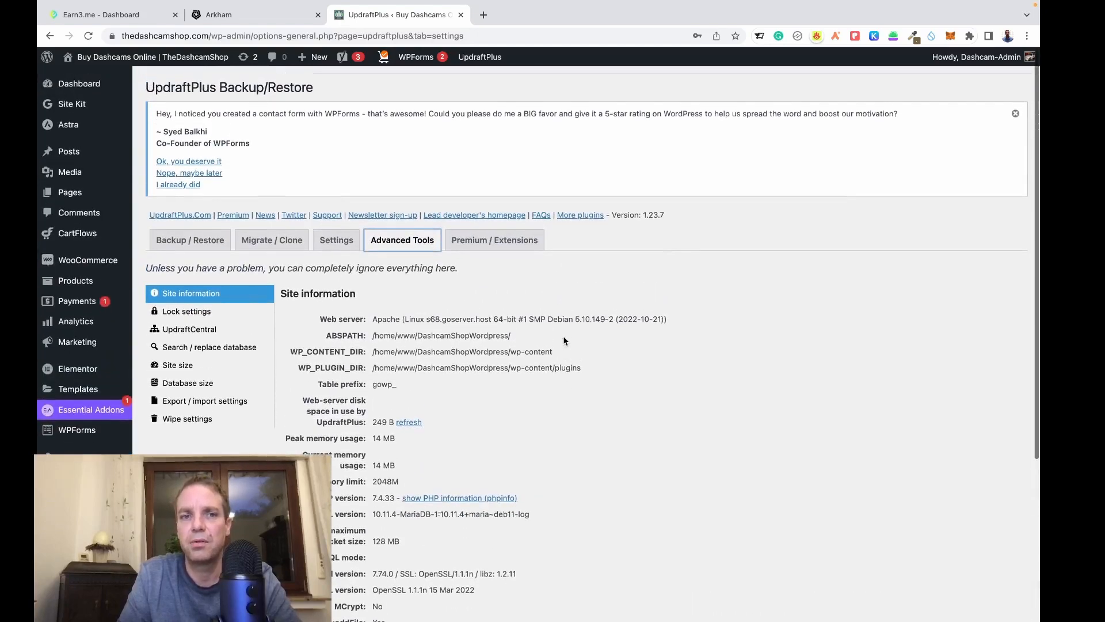
# - Examine the features comparison between the Free and Premium versions of UpdraftPlus
pyautogui.click(477, 245)
pyautogui.click(477, 245)
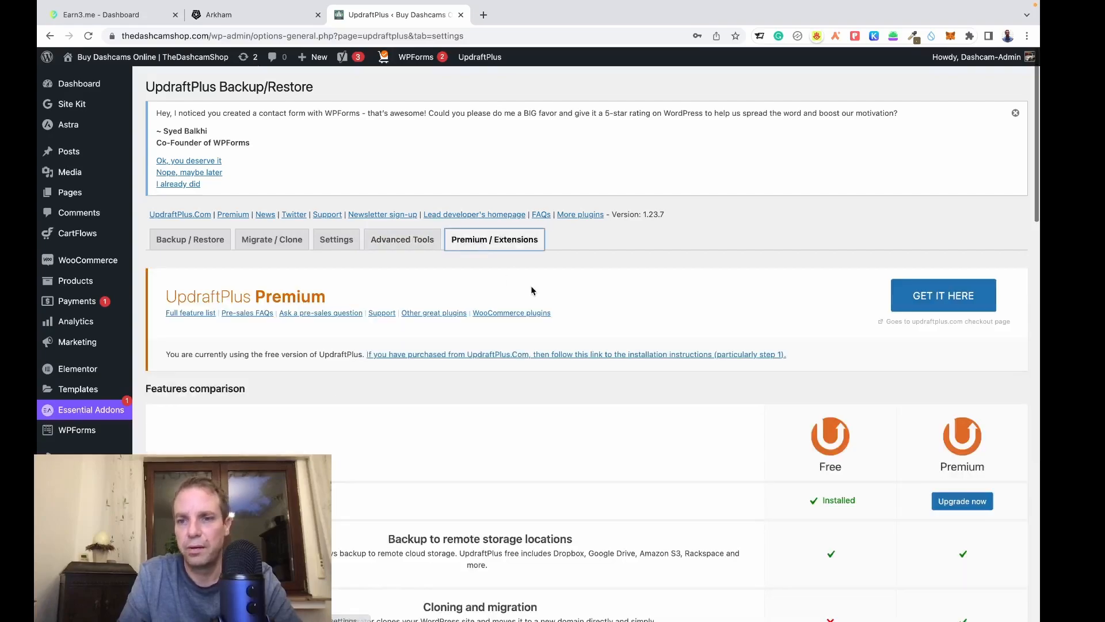
pyautogui.scroll(-5, 530, 290)
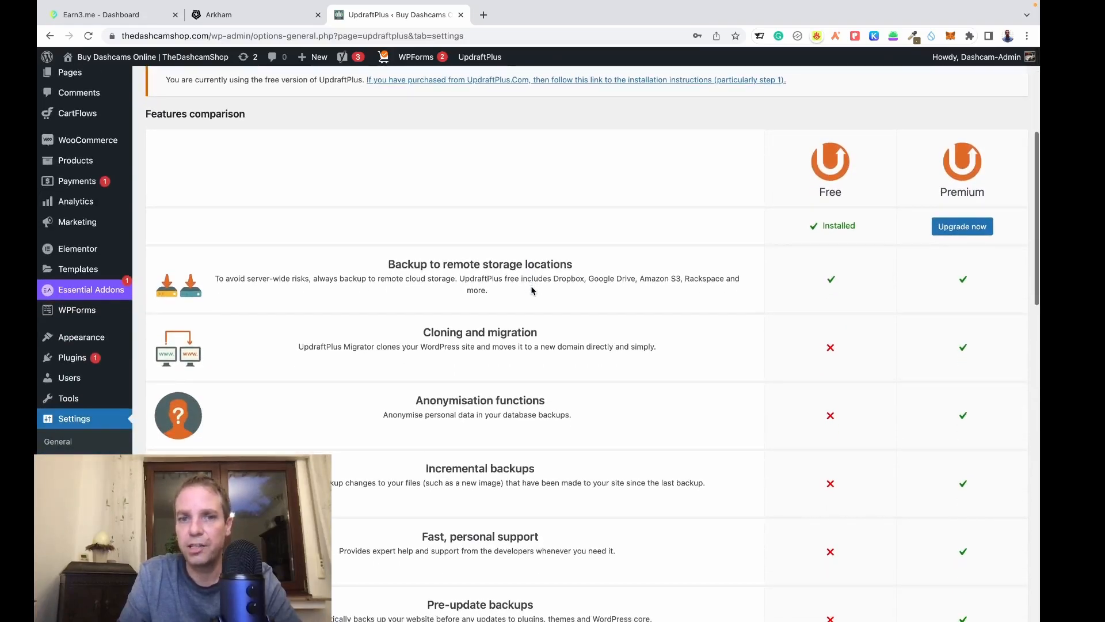
pyautogui.scroll(-20, 531, 290)
pyautogui.scroll(20, 530, 285)
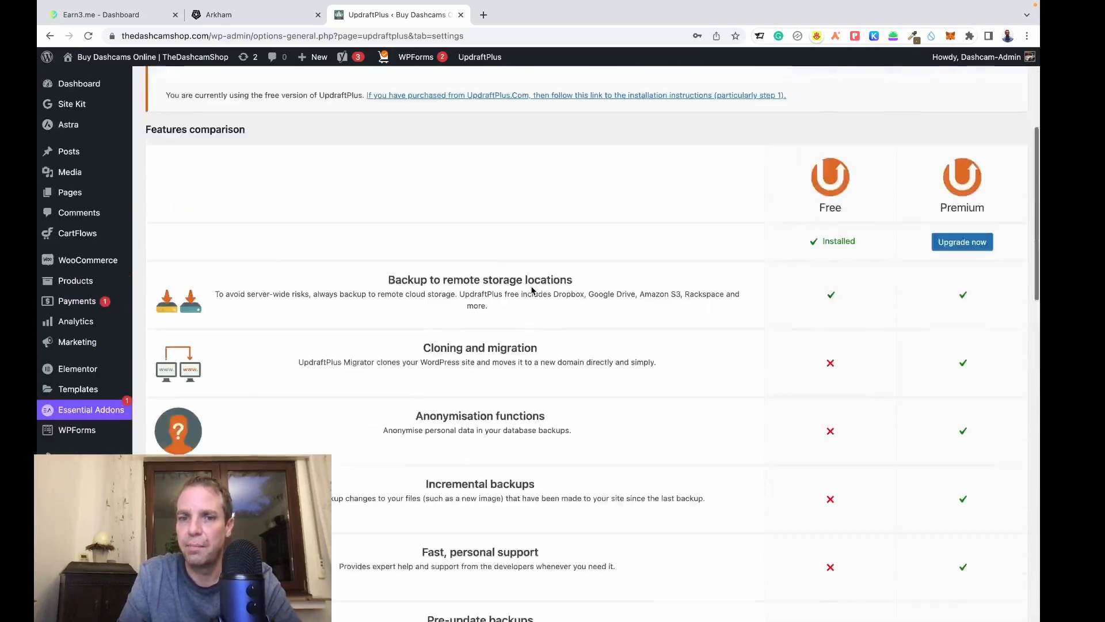
pyautogui.scroll(6, 531, 286)
# - Return to the UpdraftPlus settings and look over the backup schedules and the available remote storage services
pyautogui.click(336, 247)
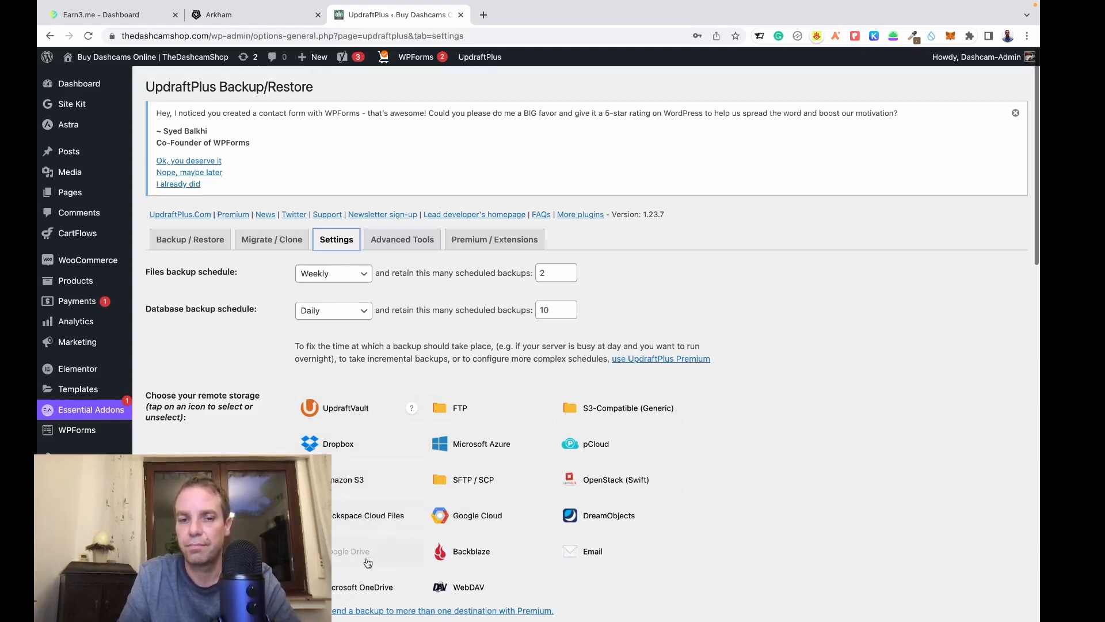
pyautogui.scroll(-2, 725, 402)
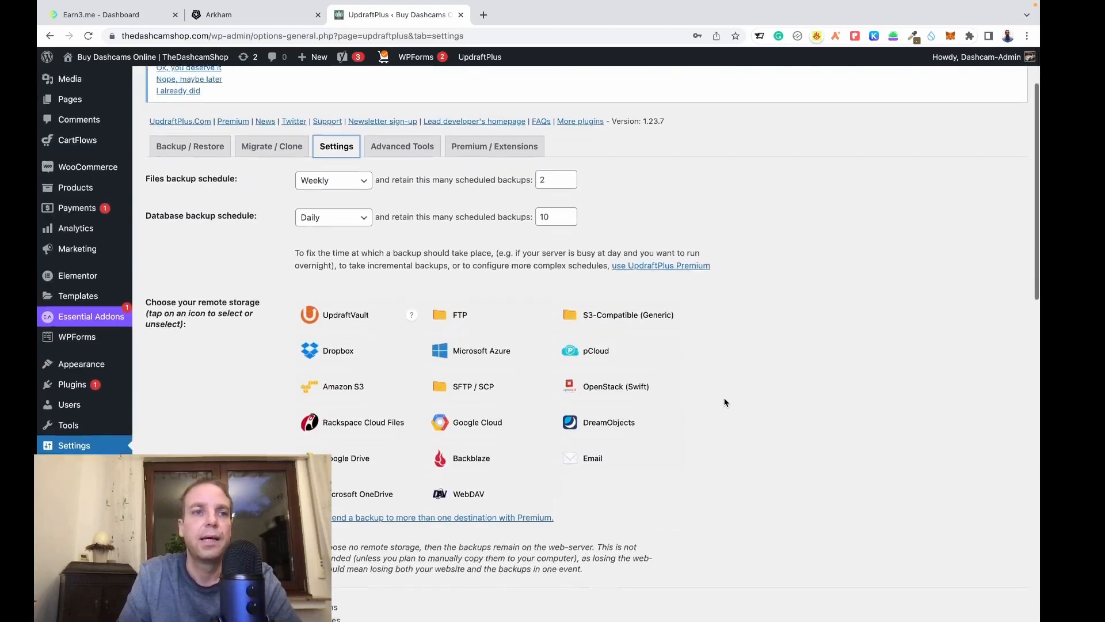
pyautogui.scroll(2, 725, 402)
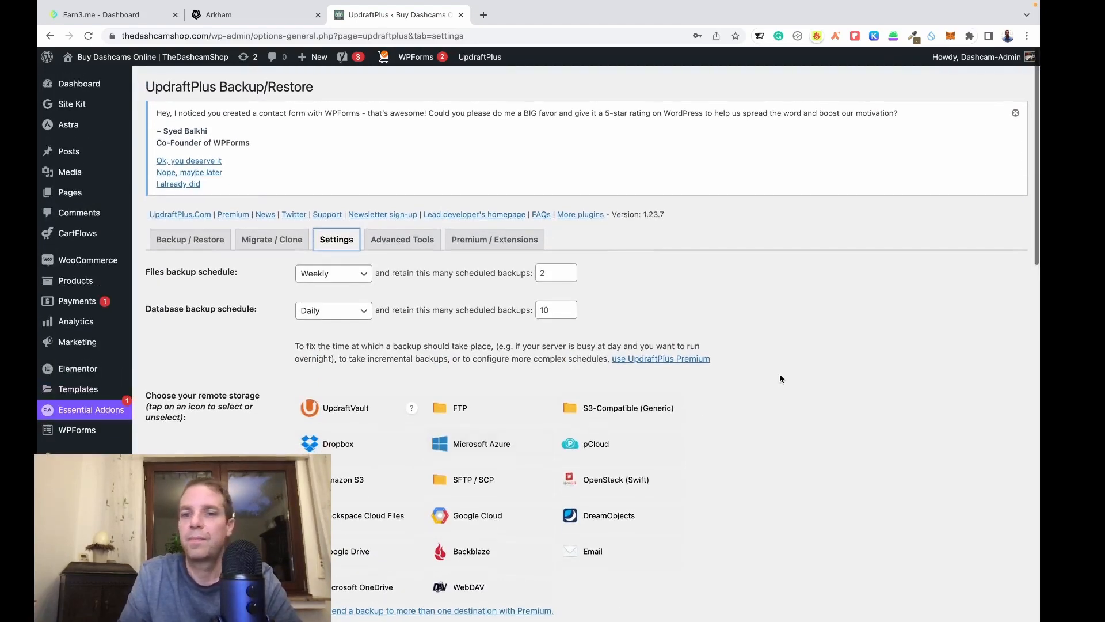